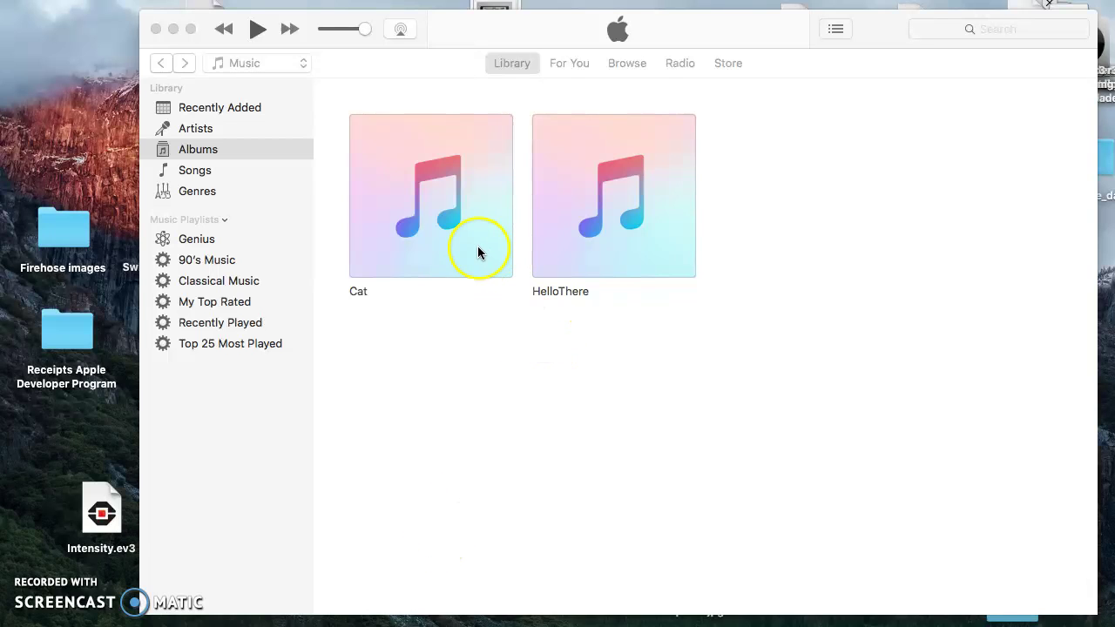
Play the Cat album in iTunes, then the HelloThere album.
{"action": "left_click", "coordinate": [477, 248]}
{"action": "left_click", "coordinate": [479, 248]}
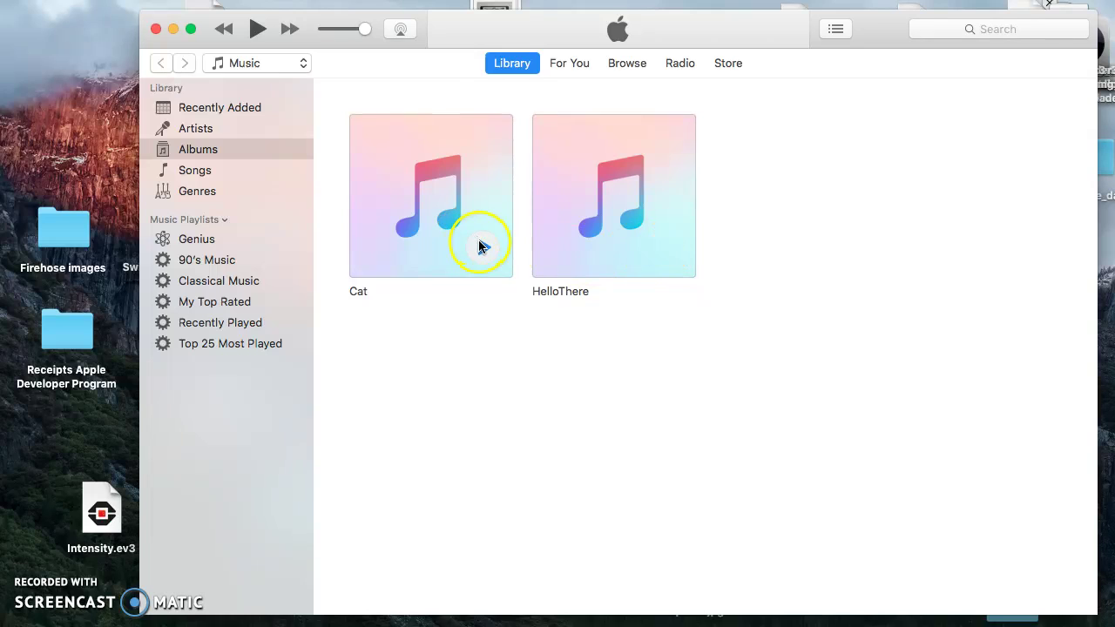
{"action": "left_click", "coordinate": [663, 248]}
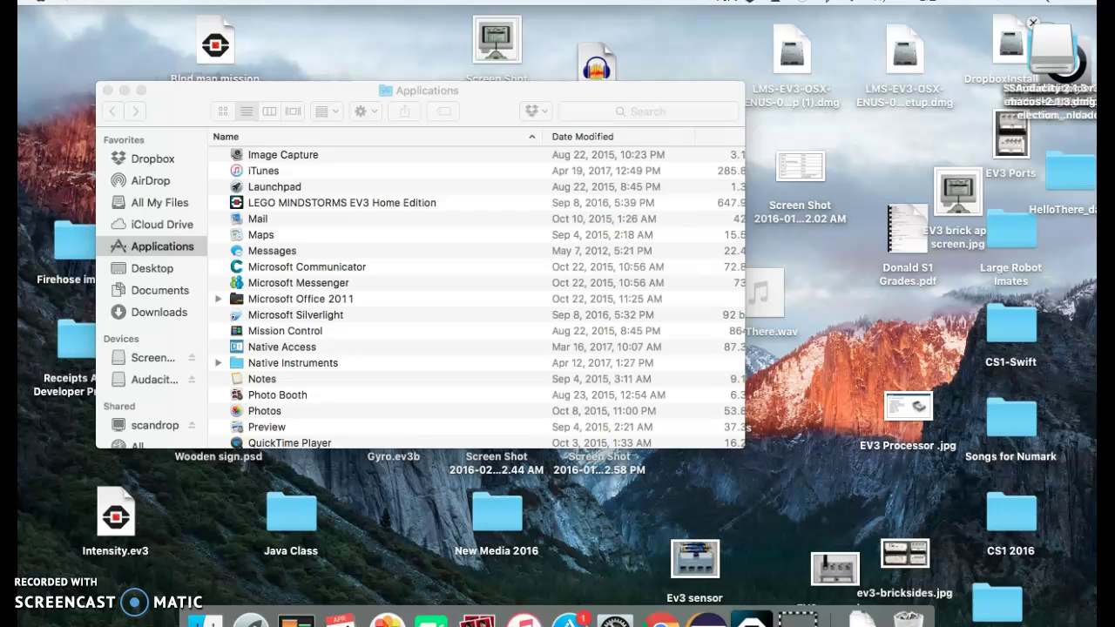
Launch the Kontakt 5 app from Applications > Native Instruments > Kontakt 5.
{"action": "left_click", "coordinate": [219, 362]}
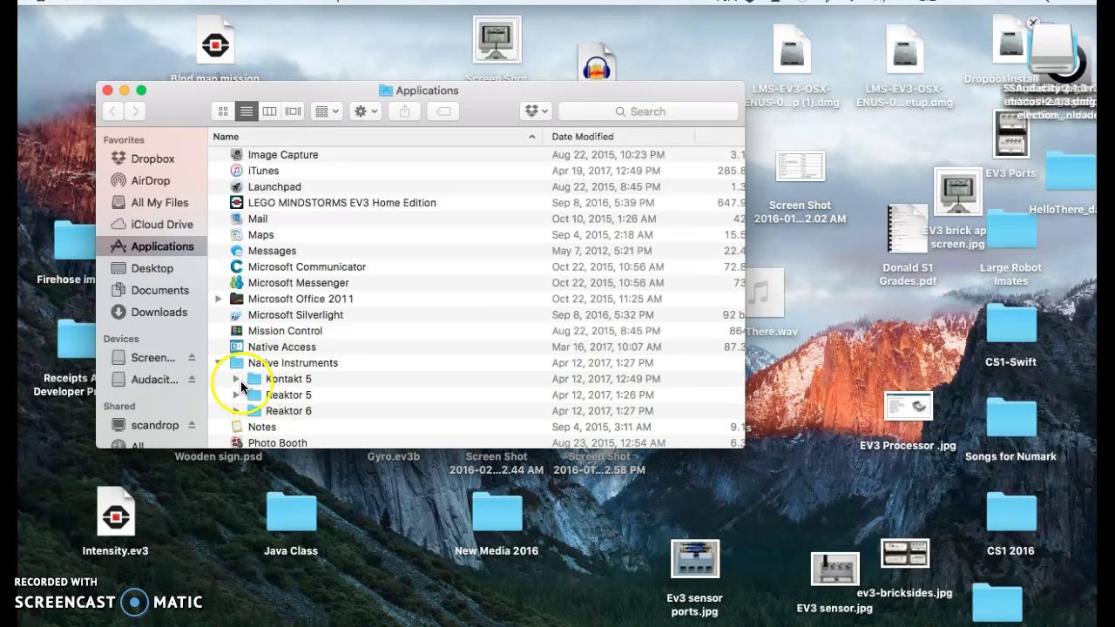
{"action": "left_click", "coordinate": [237, 380]}
{"action": "left_click", "coordinate": [301, 413]}
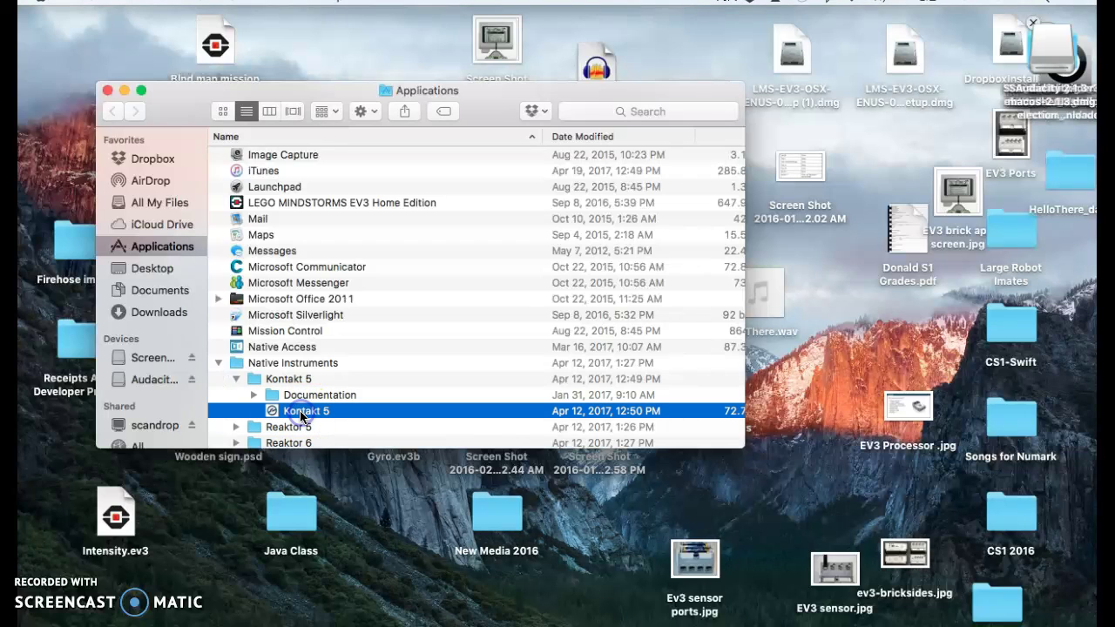
{"action": "double_click", "coordinate": [300, 412]}
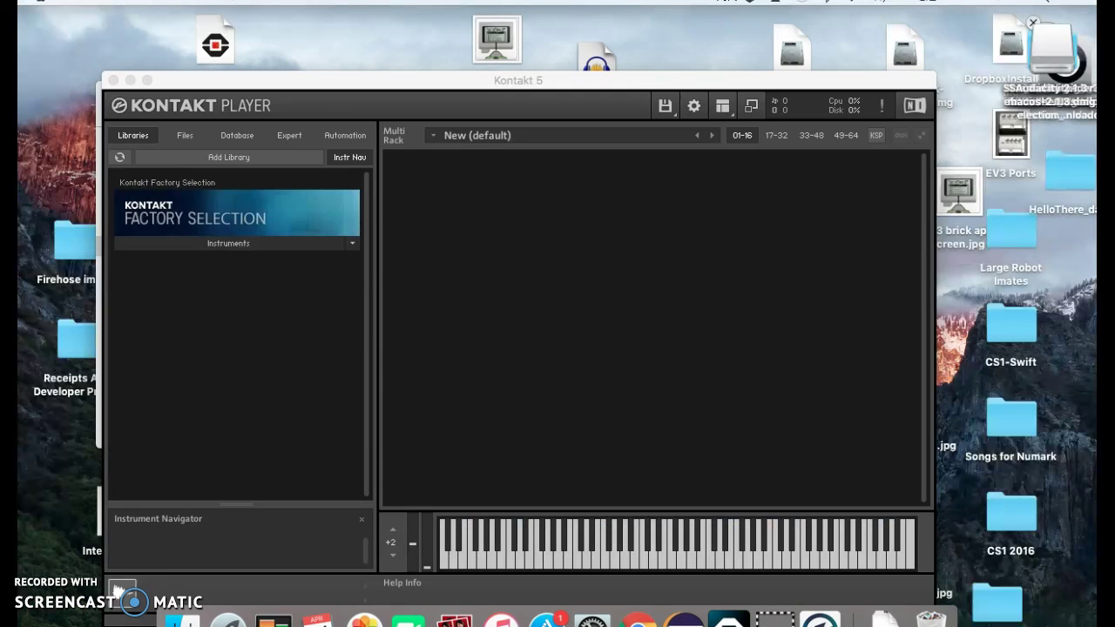
Load Factory Selection's Jazz Guitar.nki, play a note, then remove it from the rack.
{"action": "left_click", "coordinate": [204, 245]}
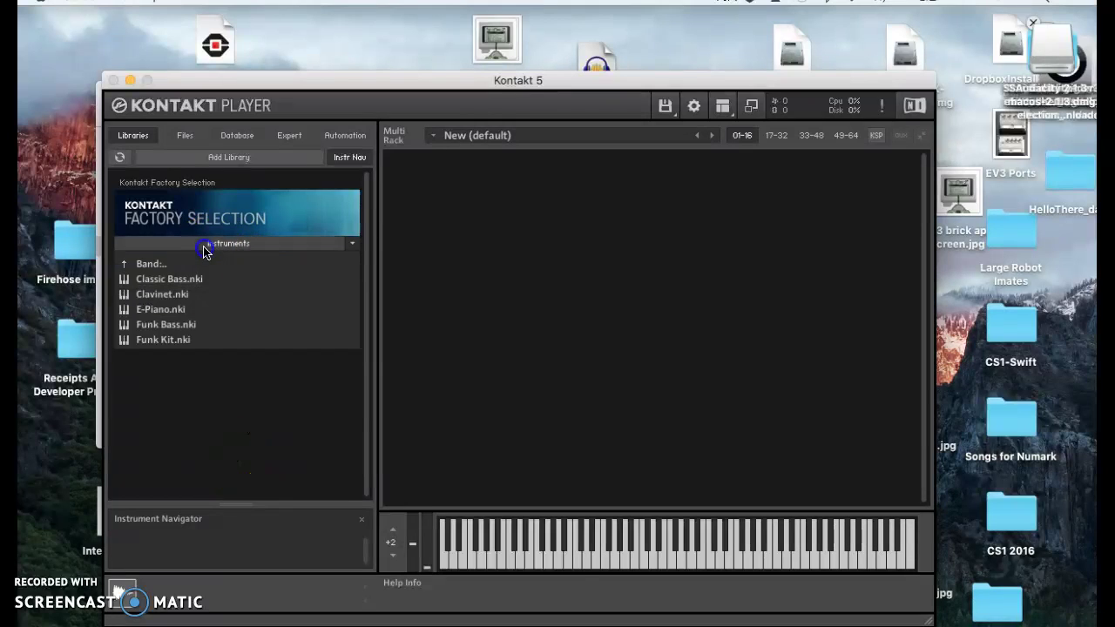
{"action": "left_click", "coordinate": [153, 359]}
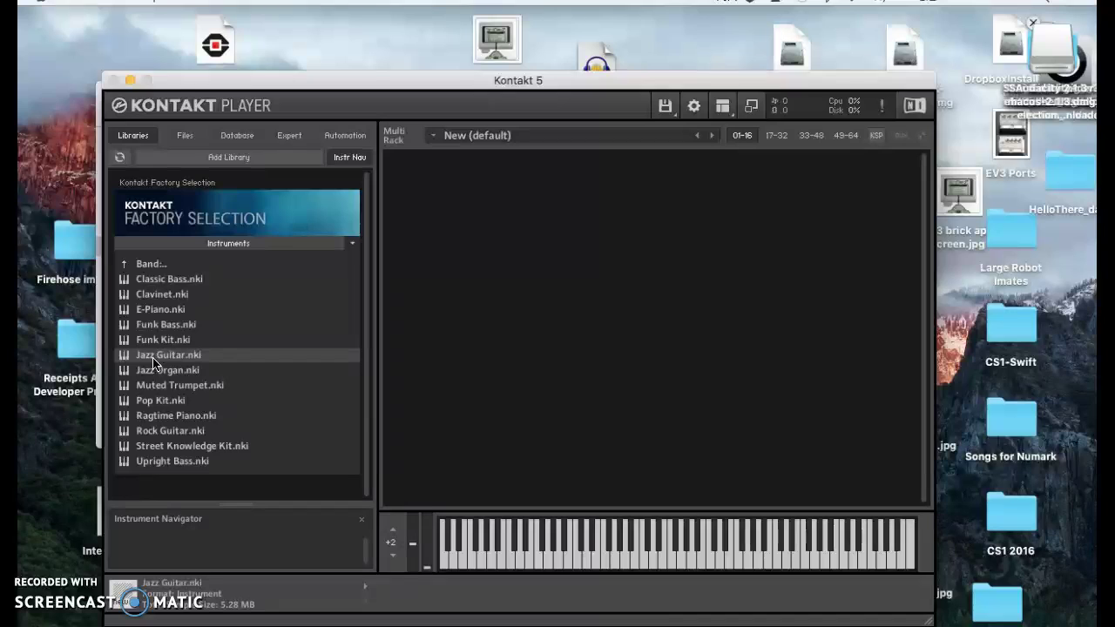
{"action": "double_click", "coordinate": [153, 357]}
{"action": "left_click", "coordinate": [616, 541]}
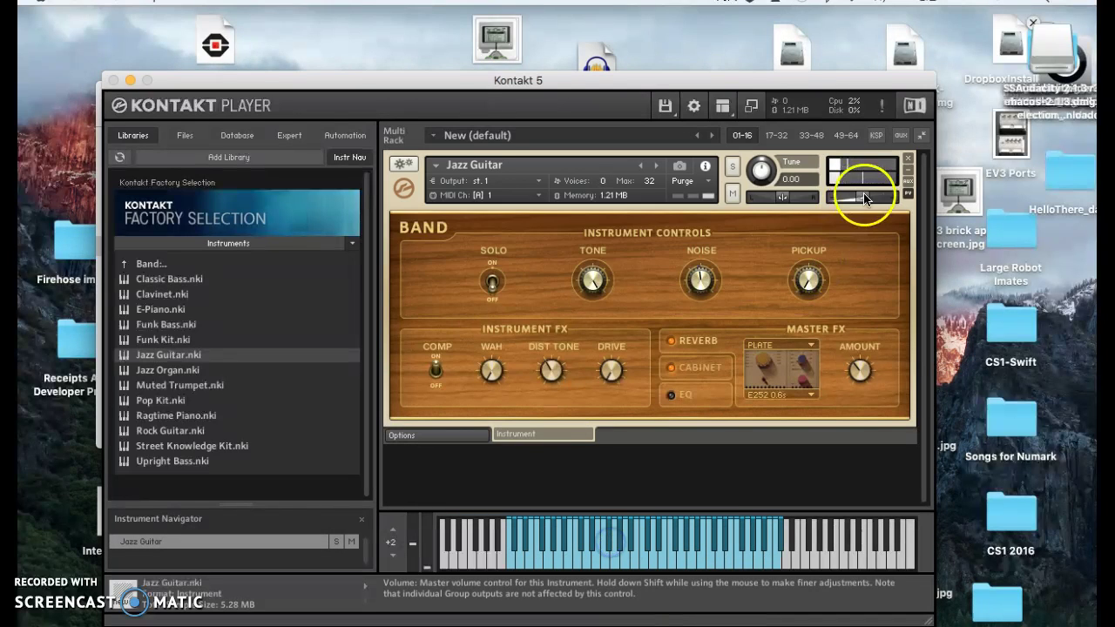
{"action": "left_click", "coordinate": [906, 161]}
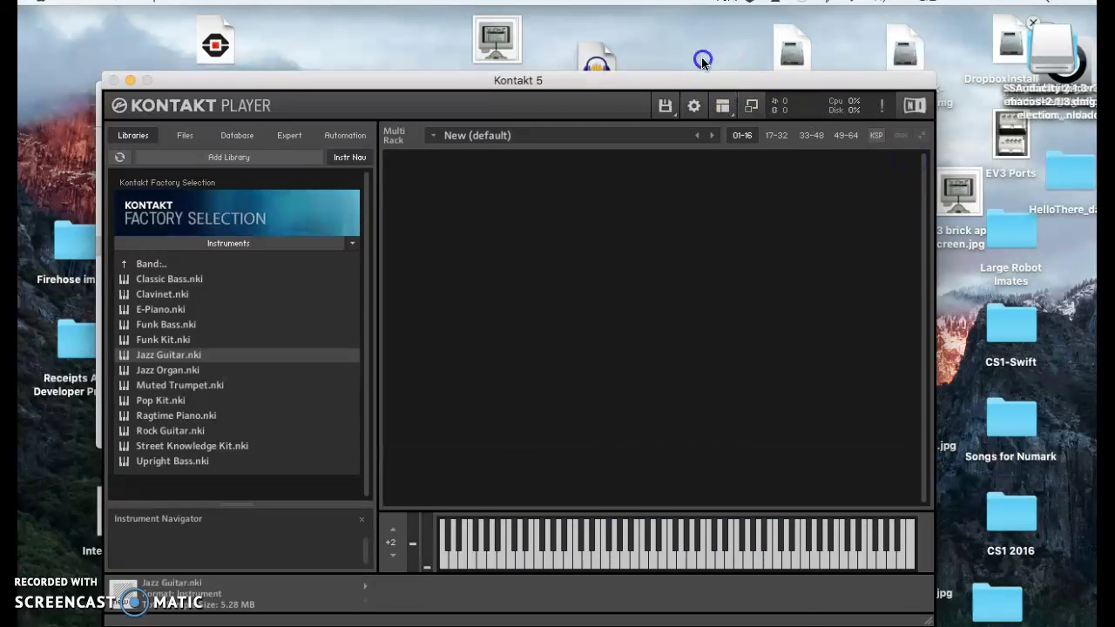
Reposition the Kontakt and Applications Finder windows on screen.
{"action": "left_click_drag", "start_coordinate": [719, 83], "coordinate": [652, 15]}
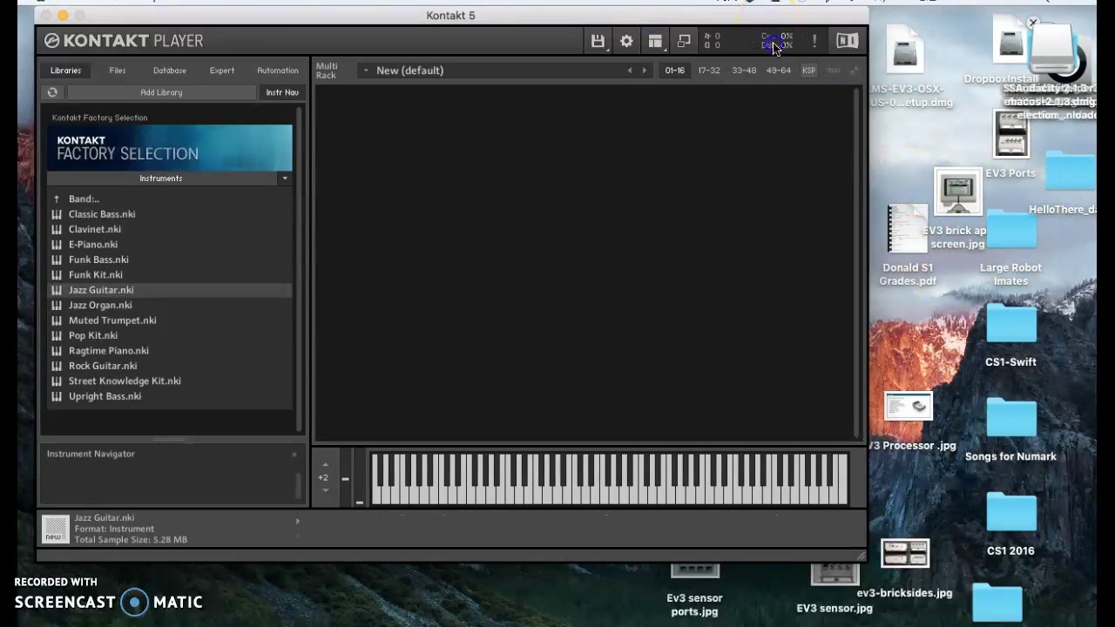
{"action": "left_click_drag", "start_coordinate": [768, 23], "coordinate": [884, 139]}
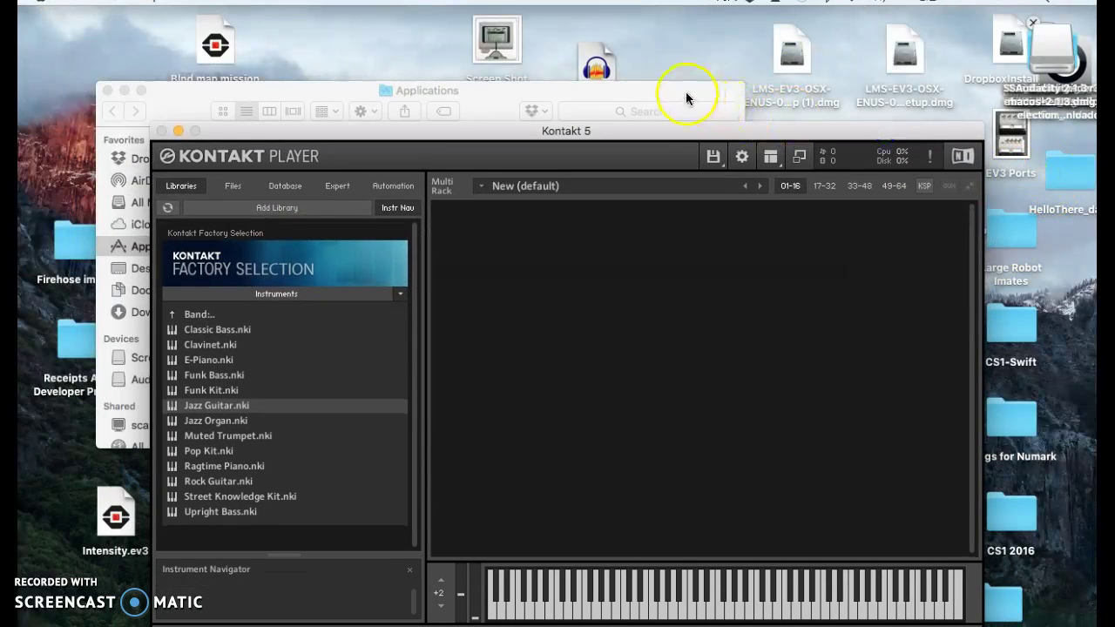
{"action": "left_click_drag", "start_coordinate": [686, 92], "coordinate": [529, 247]}
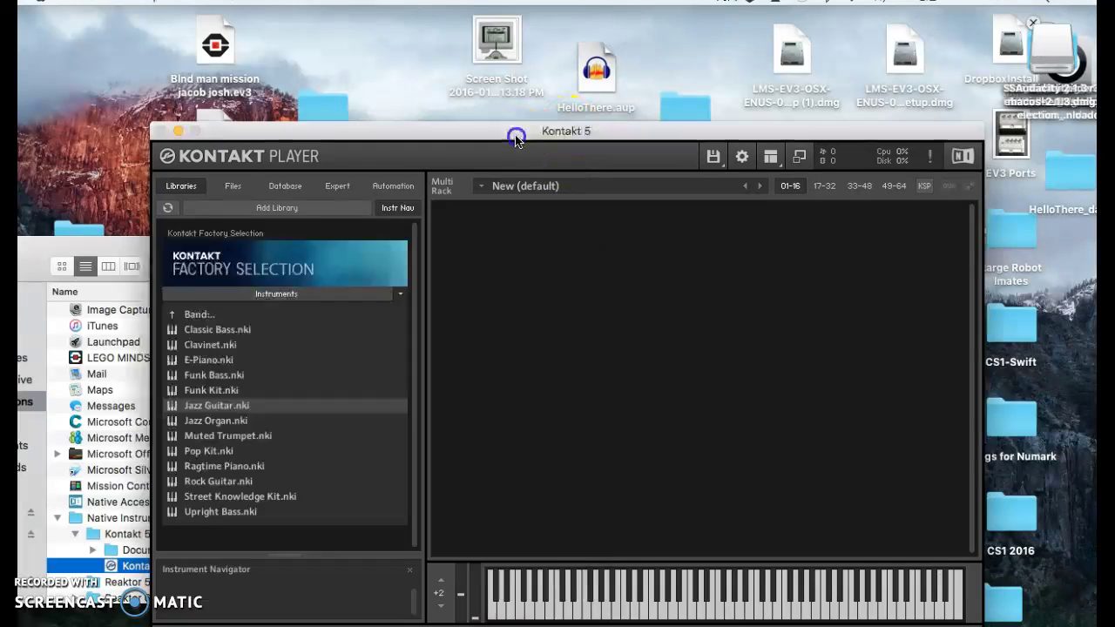
{"action": "left_click_drag", "start_coordinate": [566, 129], "coordinate": [566, 355]}
Move Cat.wav and HelloThere.wav to the top of the desktop, raise Kontakt, and select HelloThere.wav.
{"action": "left_click_drag", "start_coordinate": [685, 272], "coordinate": [688, 89]}
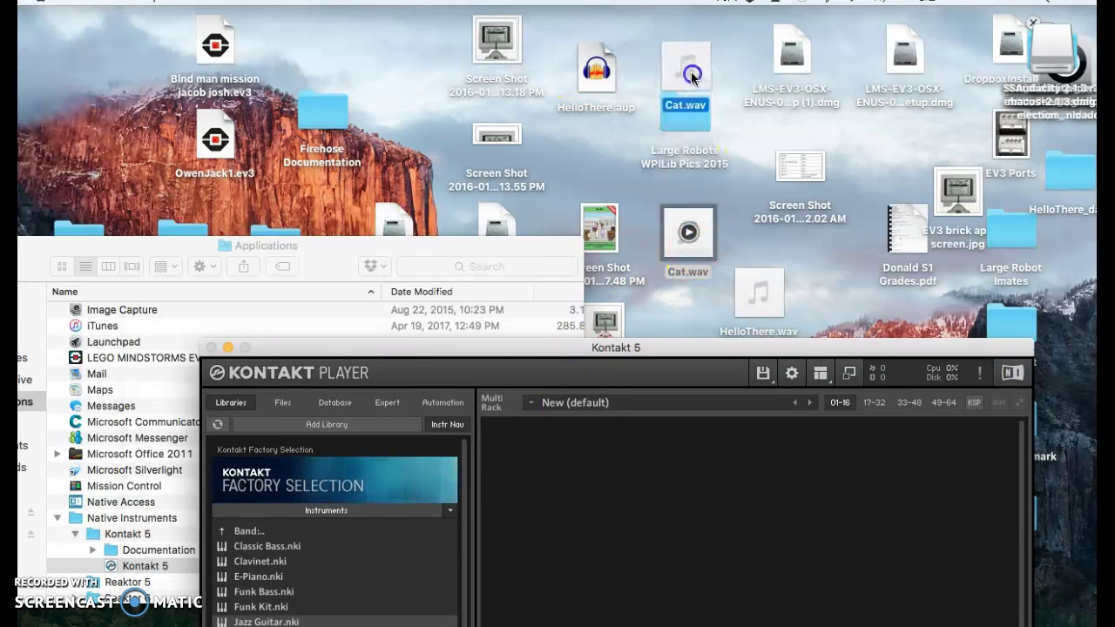
{"action": "left_click_drag", "start_coordinate": [746, 291], "coordinate": [383, 35]}
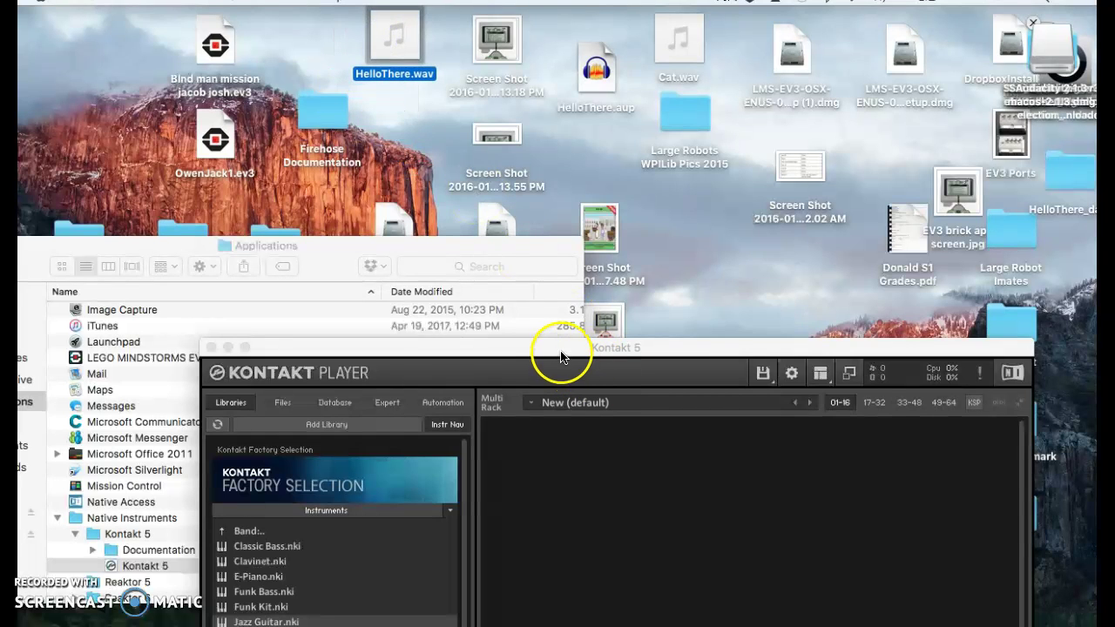
{"action": "mouse_move", "coordinate": [564, 352]}
{"action": "left_mouse_down"}
{"action": "mouse_move", "coordinate": [543, 174]}
{"action": "mouse_move", "coordinate": [512, 90]}
{"action": "mouse_move", "coordinate": [502, 96]}
{"action": "left_mouse_up"}
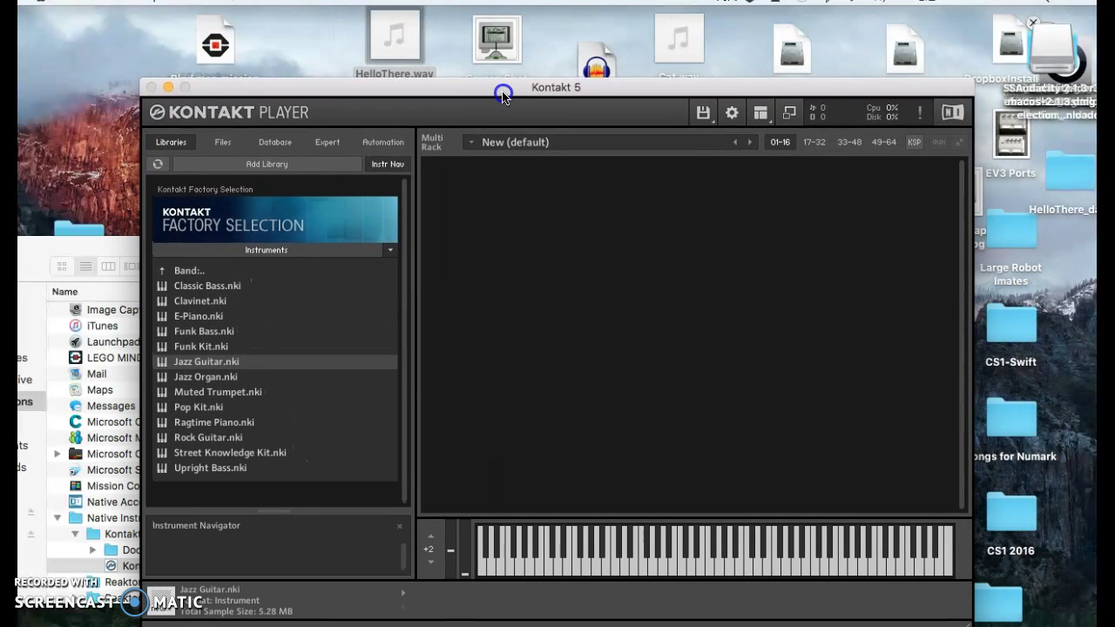
{"action": "left_click", "coordinate": [398, 36]}
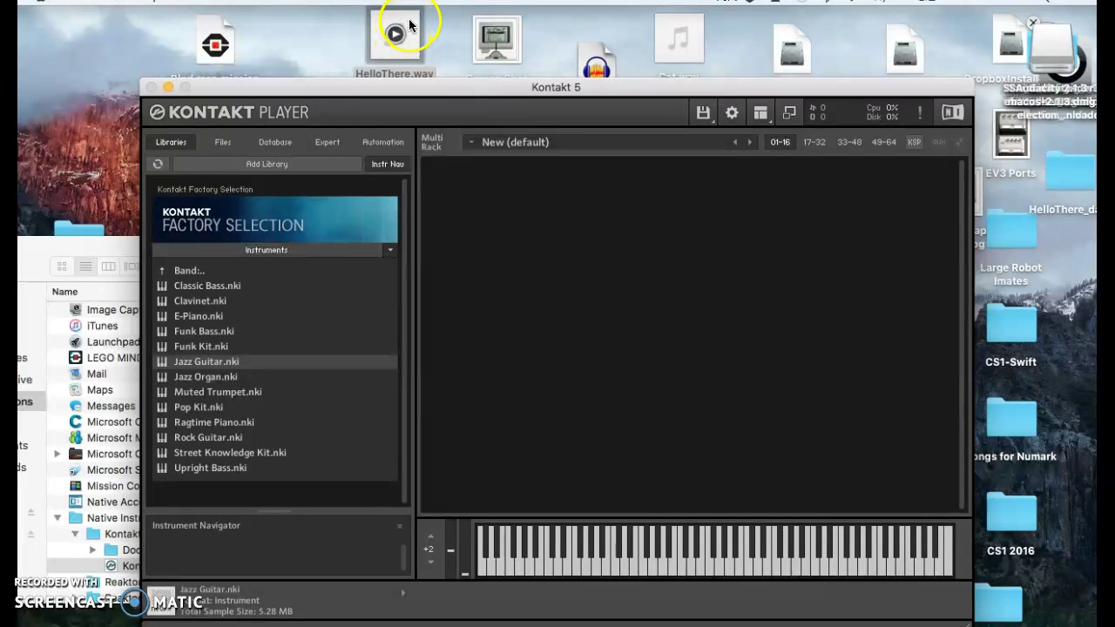
Drop HelloThere.wav into the empty rack as an instrument and play rising notes.
{"action": "left_click_drag", "start_coordinate": [410, 24], "coordinate": [672, 277]}
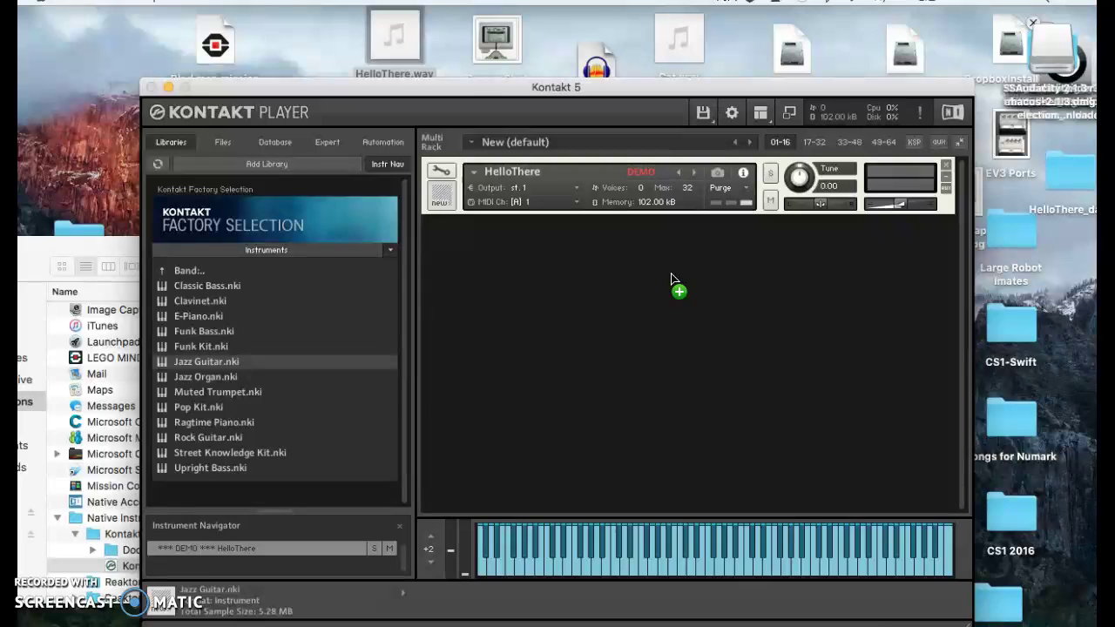
{"action": "left_click", "coordinate": [671, 567]}
{"action": "left_click", "coordinate": [687, 570]}
{"action": "left_click", "coordinate": [717, 567]}
{"action": "left_click", "coordinate": [739, 567]}
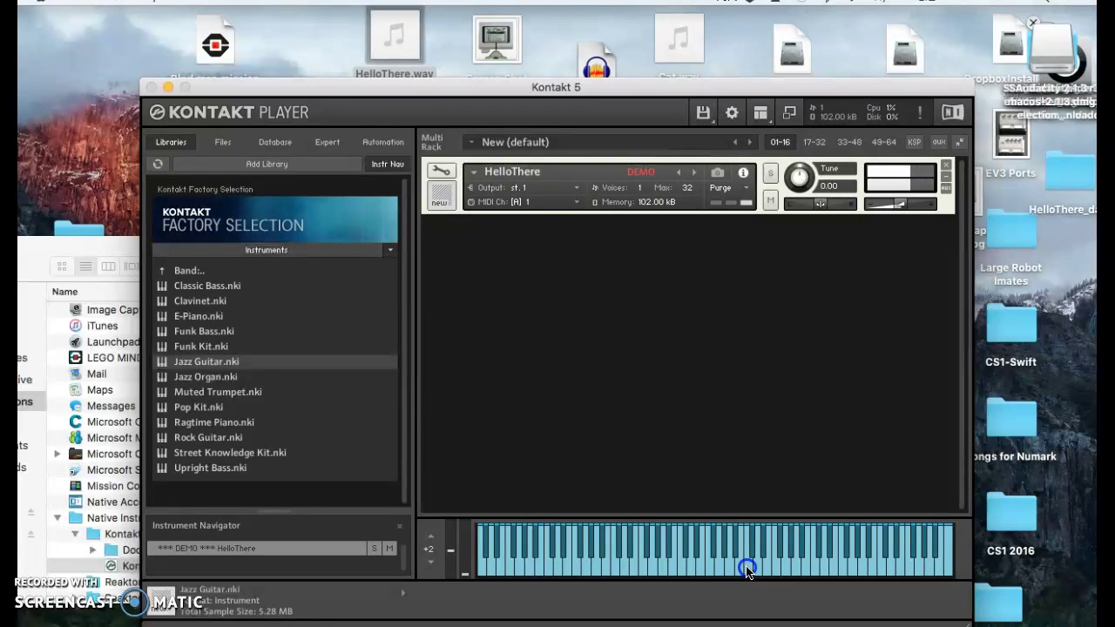
{"action": "left_click", "coordinate": [755, 567]}
{"action": "left_click", "coordinate": [774, 567]}
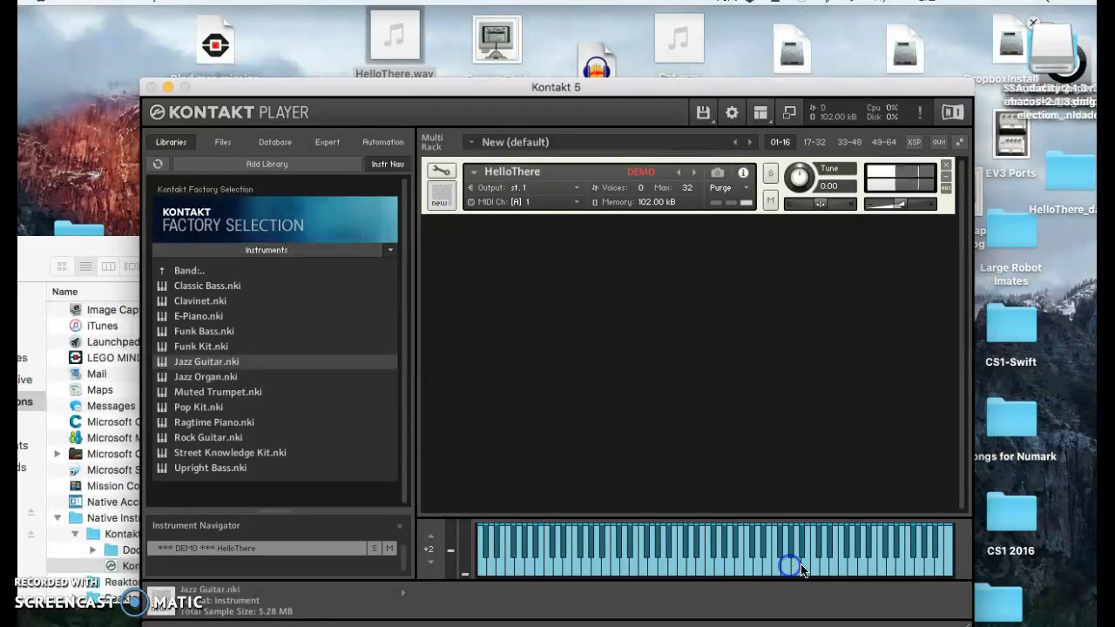
{"action": "left_click", "coordinate": [808, 567]}
{"action": "left_click", "coordinate": [819, 567]}
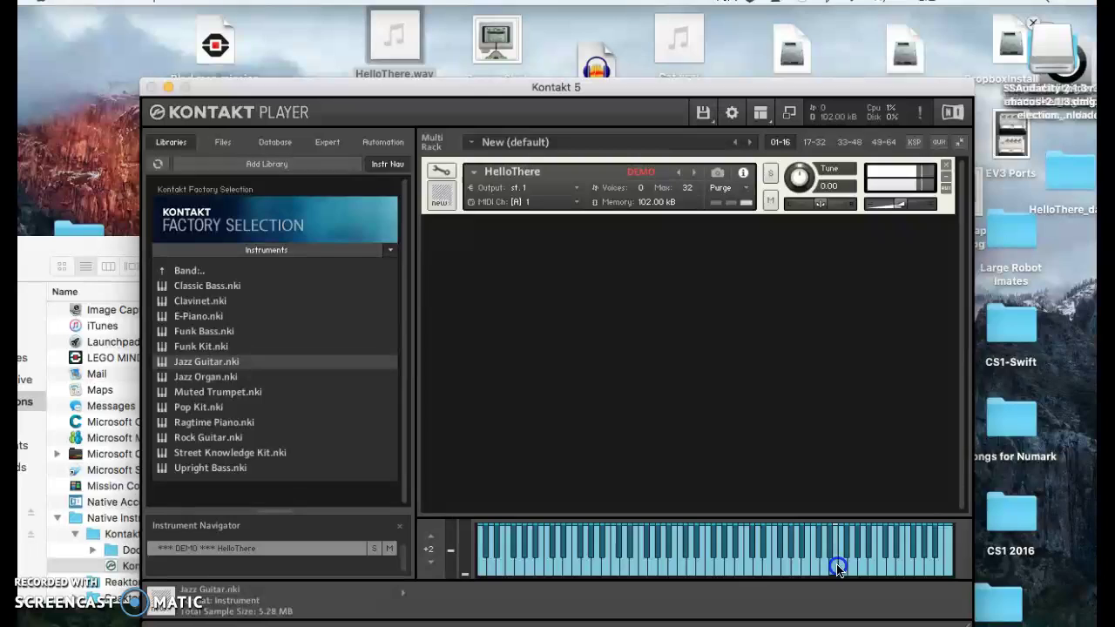
{"action": "left_click", "coordinate": [862, 567]}
Play lower HelloThere notes, then sweep up and down the on-screen keyboard.
{"action": "left_click", "coordinate": [579, 565]}
{"action": "left_click", "coordinate": [623, 560]}
{"action": "left_click", "coordinate": [572, 566]}
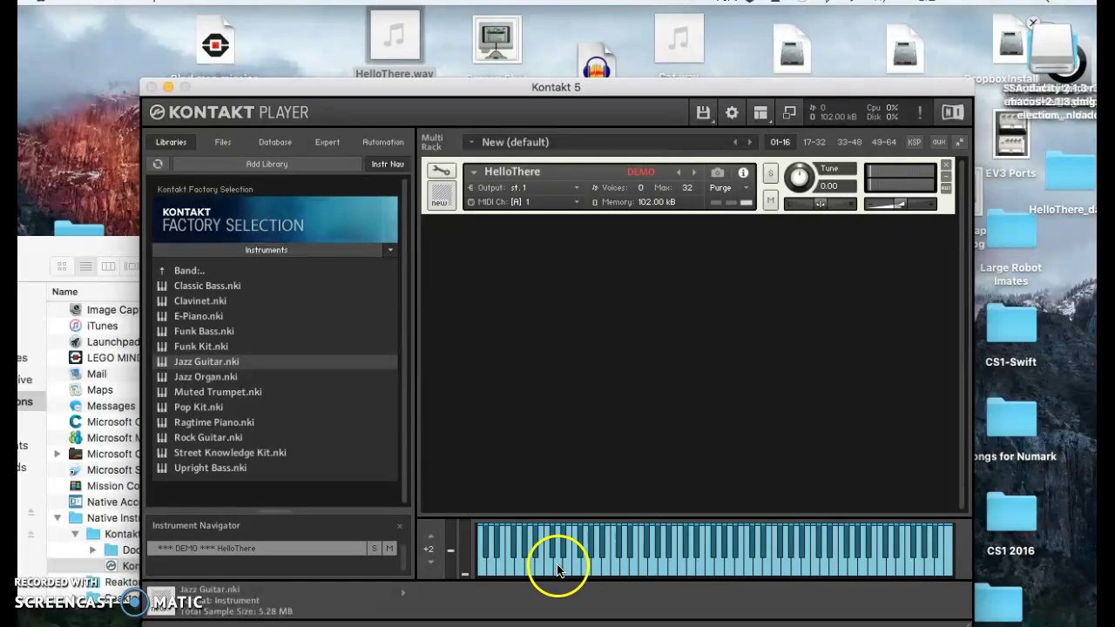
{"action": "left_click", "coordinate": [552, 546]}
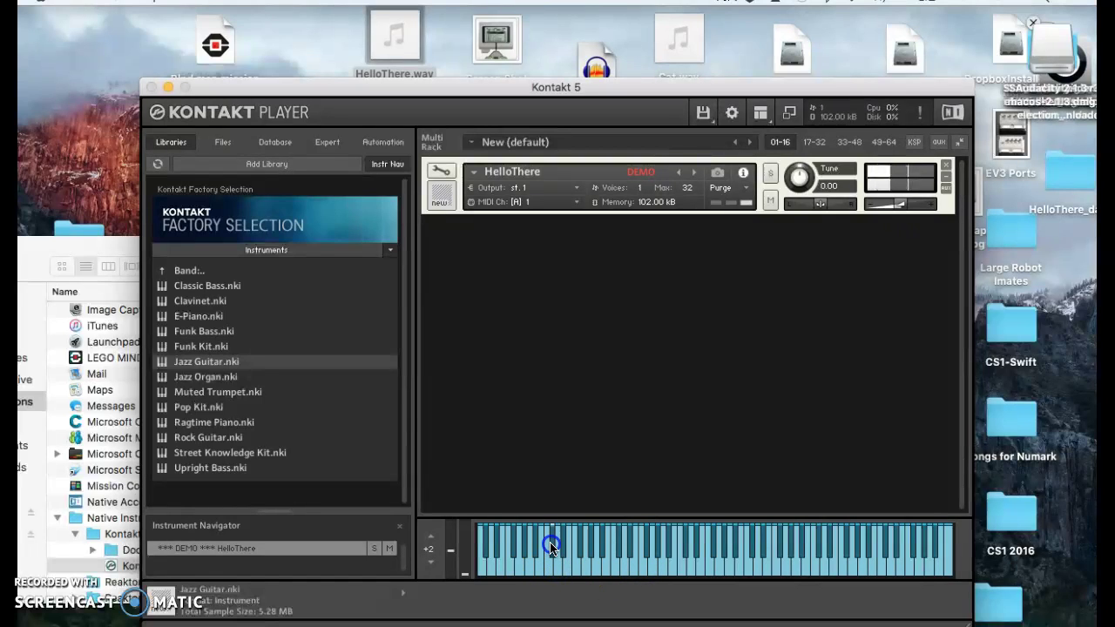
{"action": "left_click", "coordinate": [563, 559]}
{"action": "left_click", "coordinate": [559, 558]}
{"action": "left_click", "coordinate": [558, 556]}
{"action": "left_click", "coordinate": [606, 571]}
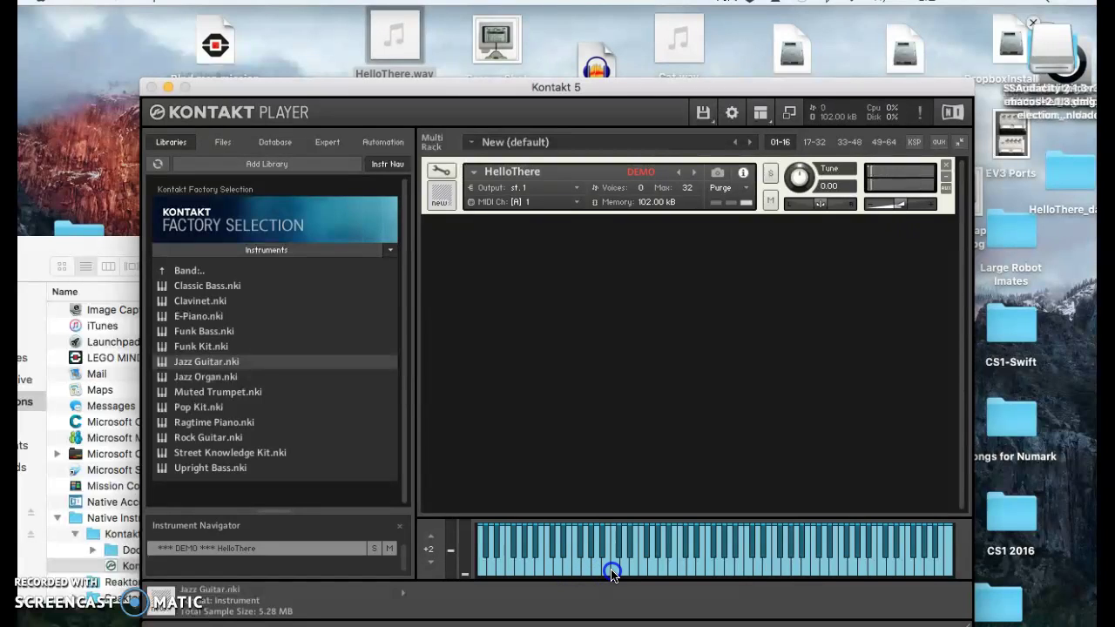
{"action": "left_click", "coordinate": [612, 571]}
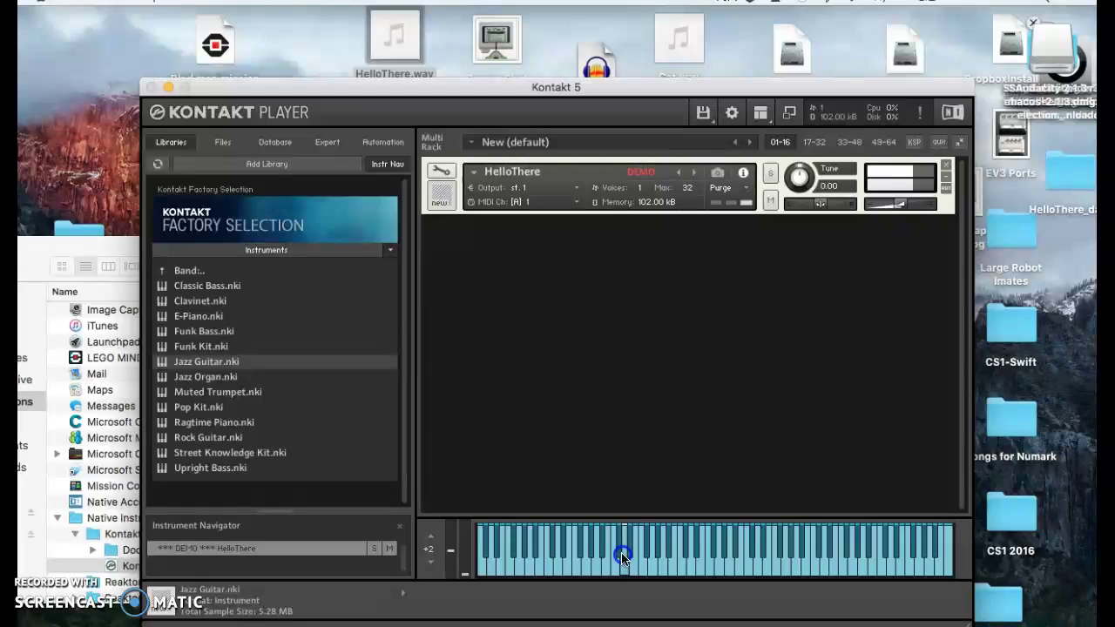
{"action": "mouse_move", "coordinate": [622, 558]}
{"action": "left_mouse_down"}
{"action": "mouse_move", "coordinate": [646, 568]}
{"action": "mouse_move", "coordinate": [648, 552]}
{"action": "left_mouse_up"}
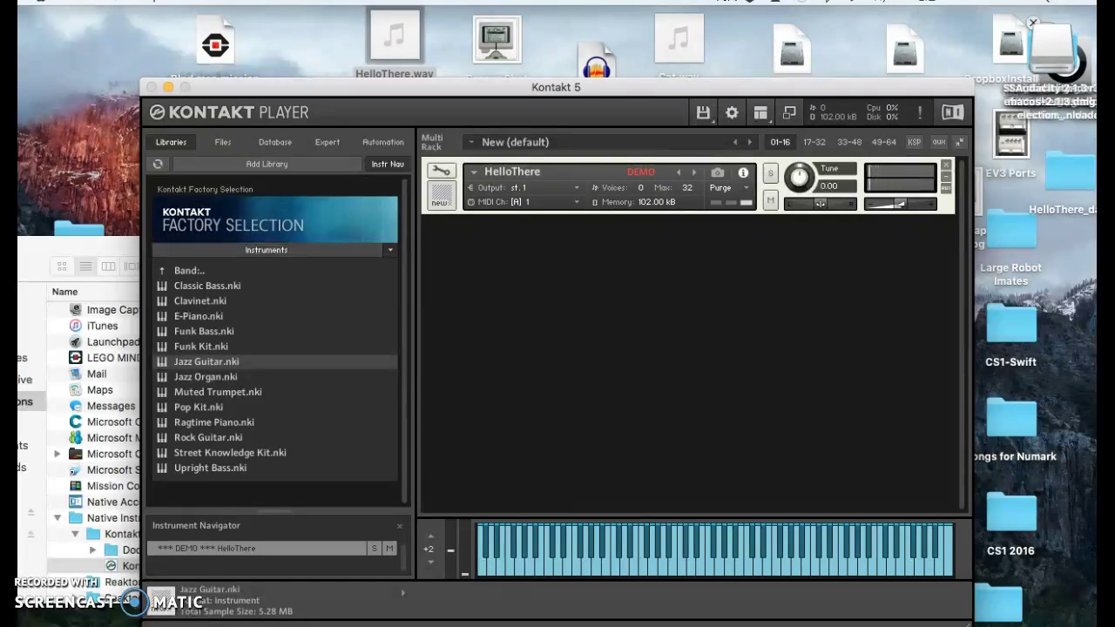
{"action": "mouse_move", "coordinate": [622, 604]}
{"action": "left_mouse_down"}
{"action": "mouse_move", "coordinate": [589, 567]}
{"action": "mouse_move", "coordinate": [547, 571]}
{"action": "mouse_move", "coordinate": [566, 570]}
{"action": "left_mouse_up"}
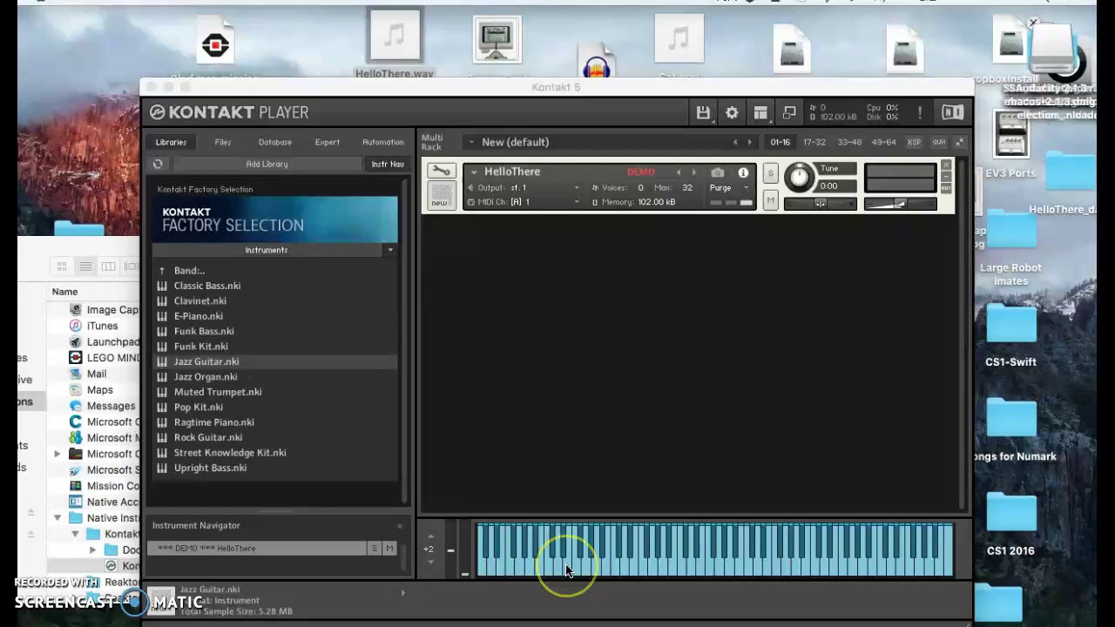
{"action": "mouse_move", "coordinate": [679, 544]}
{"action": "left_mouse_down"}
{"action": "mouse_move", "coordinate": [610, 567]}
{"action": "mouse_move", "coordinate": [652, 558]}
{"action": "mouse_move", "coordinate": [666, 570]}
{"action": "mouse_move", "coordinate": [691, 550]}
{"action": "mouse_move", "coordinate": [703, 570]}
{"action": "mouse_move", "coordinate": [910, 567]}
{"action": "mouse_move", "coordinate": [784, 566]}
{"action": "left_mouse_up"}
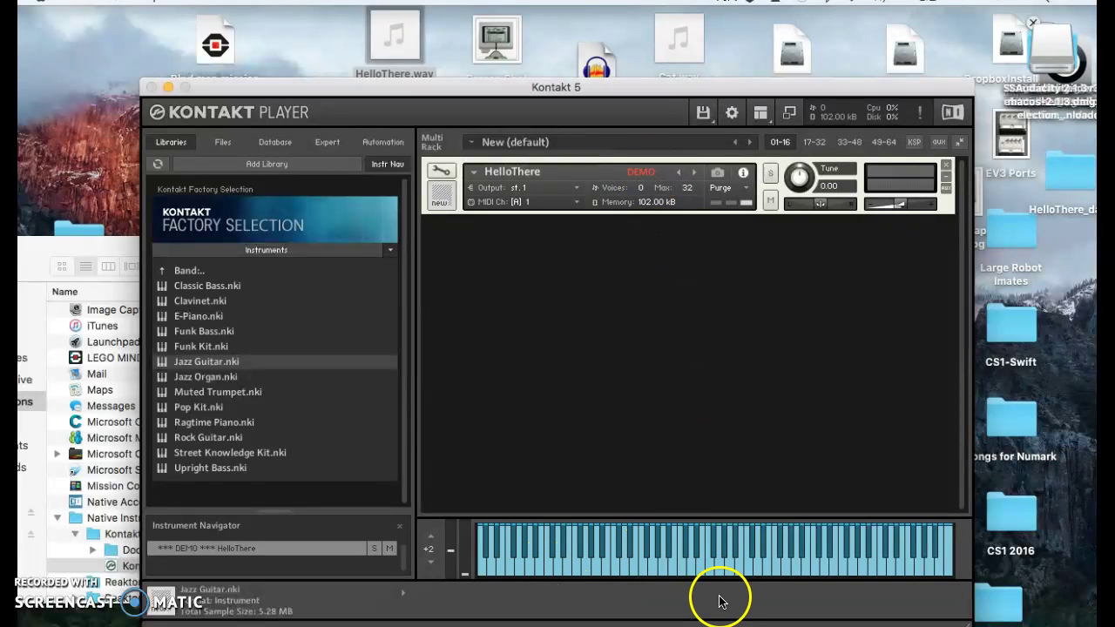
Play a last HelloThere note, then remove the HelloThere instrument from the rack.
{"action": "left_click", "coordinate": [639, 565]}
{"action": "left_click_drag", "start_coordinate": [639, 565], "coordinate": [624, 562]}
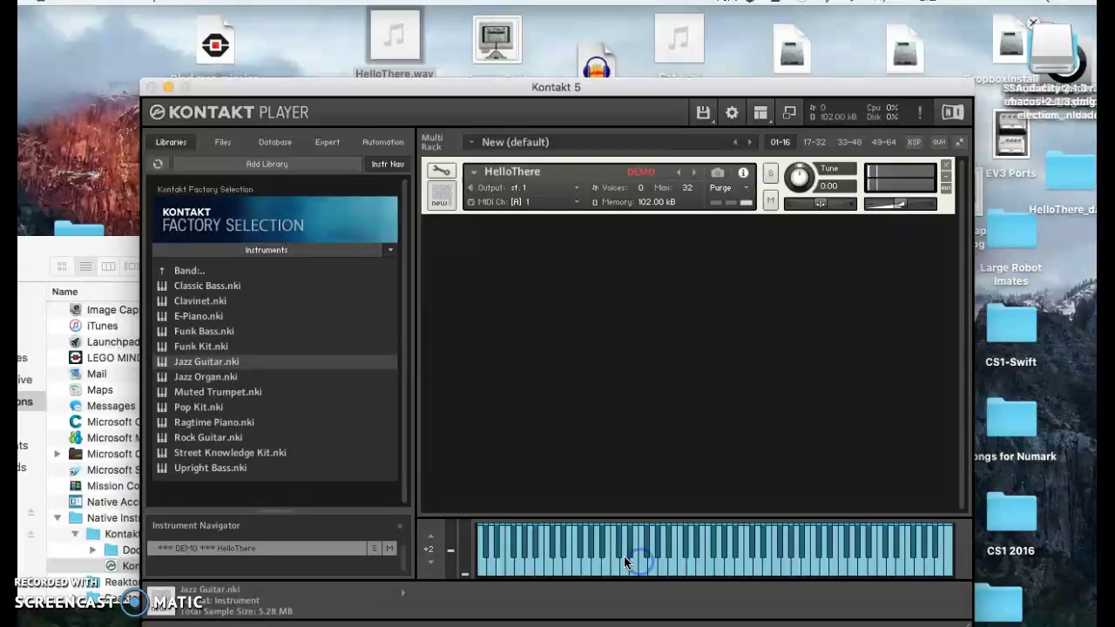
{"action": "left_click", "coordinate": [948, 167]}
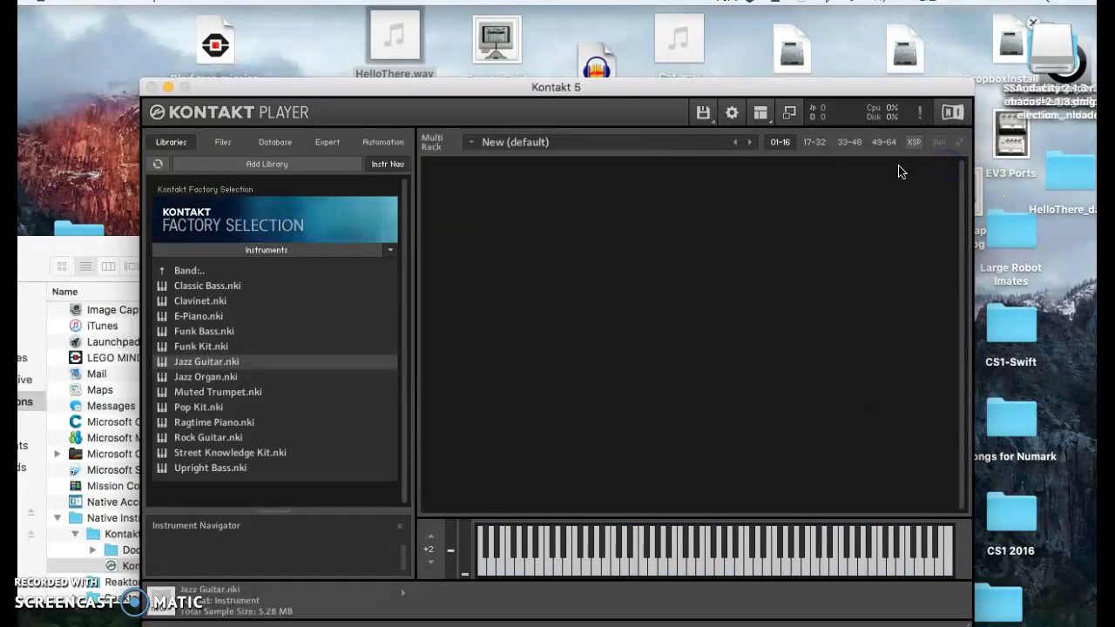
{"action": "left_click_drag", "start_coordinate": [511, 90], "coordinate": [522, 101]}
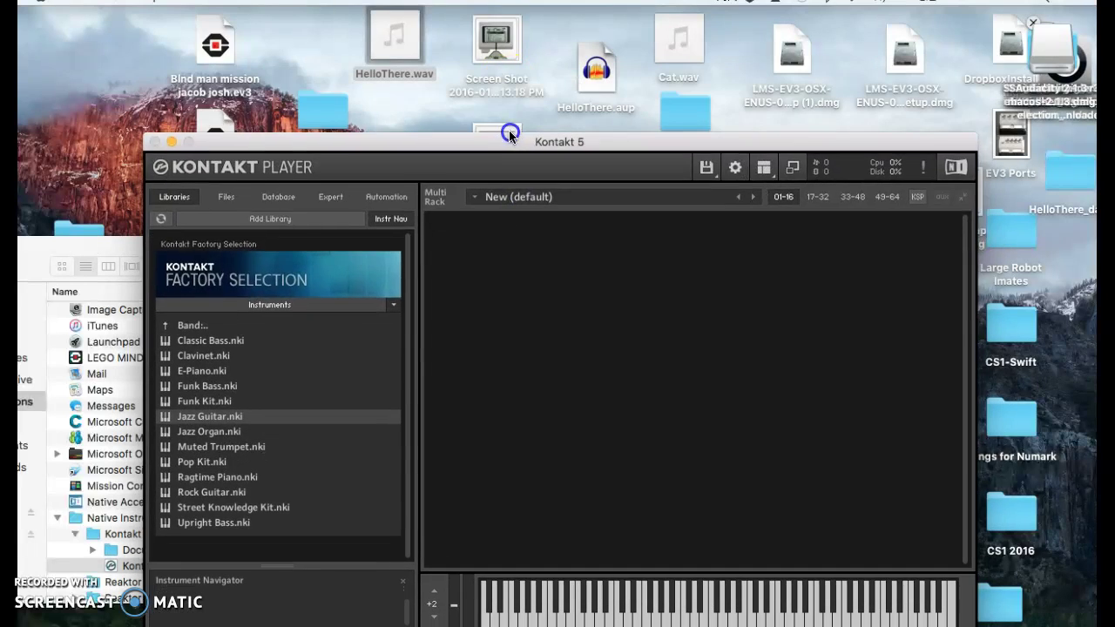
Load Cat.wav into the rack as an instrument and play it across the keyboard.
{"action": "left_click_drag", "start_coordinate": [678, 39], "coordinate": [722, 262]}
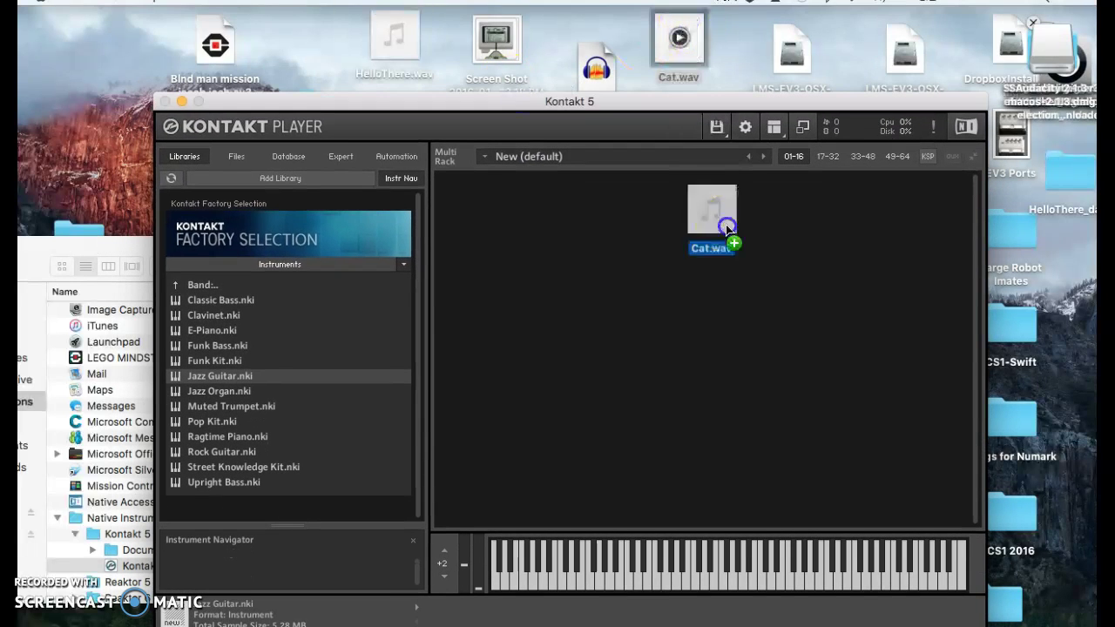
{"action": "mouse_move", "coordinate": [632, 577]}
{"action": "left_mouse_down"}
{"action": "mouse_move", "coordinate": [868, 580]}
{"action": "mouse_move", "coordinate": [632, 585]}
{"action": "mouse_move", "coordinate": [603, 573]}
{"action": "mouse_move", "coordinate": [582, 600]}
{"action": "mouse_move", "coordinate": [570, 582]}
{"action": "mouse_move", "coordinate": [560, 588]}
{"action": "left_mouse_up"}
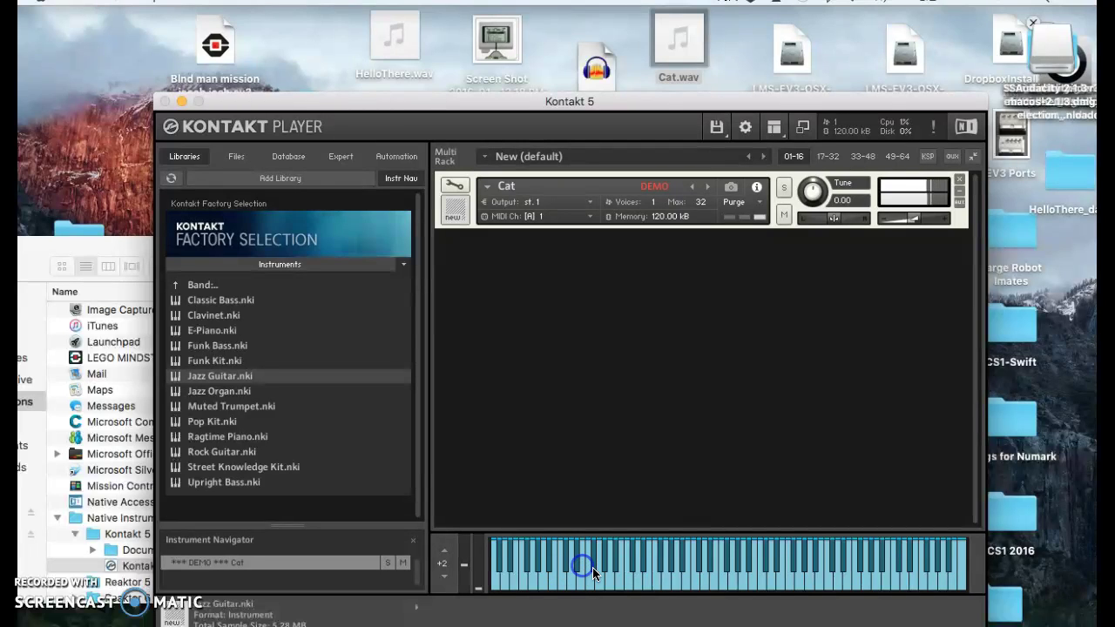
{"action": "mouse_move", "coordinate": [609, 565]}
{"action": "left_mouse_down"}
{"action": "mouse_move", "coordinate": [689, 591]}
{"action": "mouse_move", "coordinate": [637, 587]}
{"action": "left_mouse_up"}
Remove the Cat instrument and load HelloThere.wav into the rack.
{"action": "left_click", "coordinate": [959, 179]}
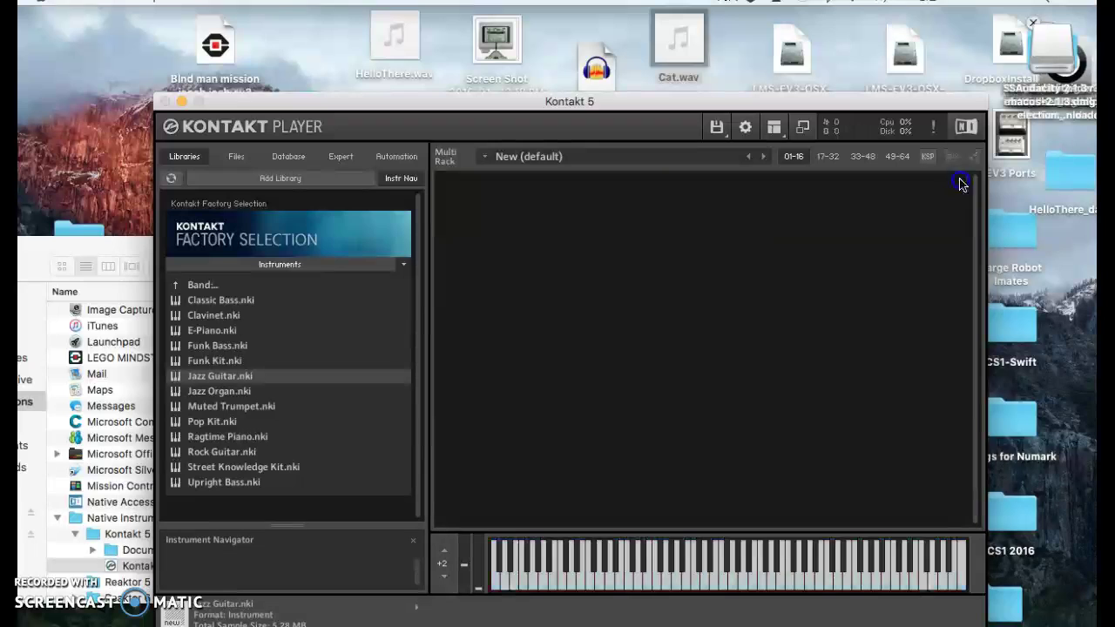
{"action": "left_click_drag", "start_coordinate": [462, 100], "coordinate": [415, 132]}
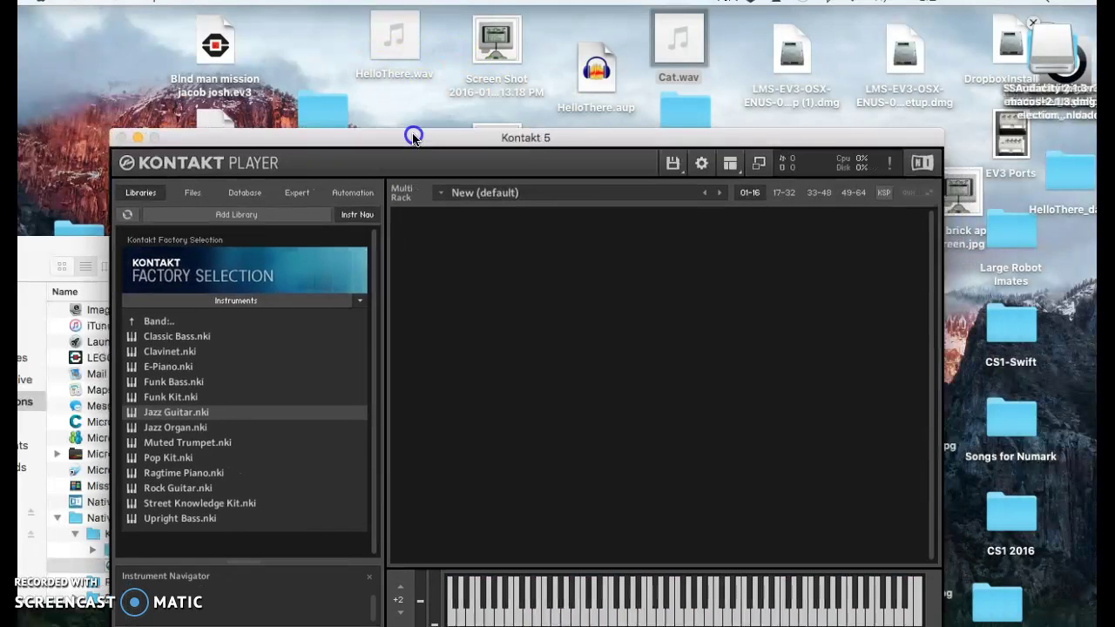
{"action": "left_click", "coordinate": [394, 47]}
{"action": "left_click_drag", "start_coordinate": [394, 47], "coordinate": [533, 291]}
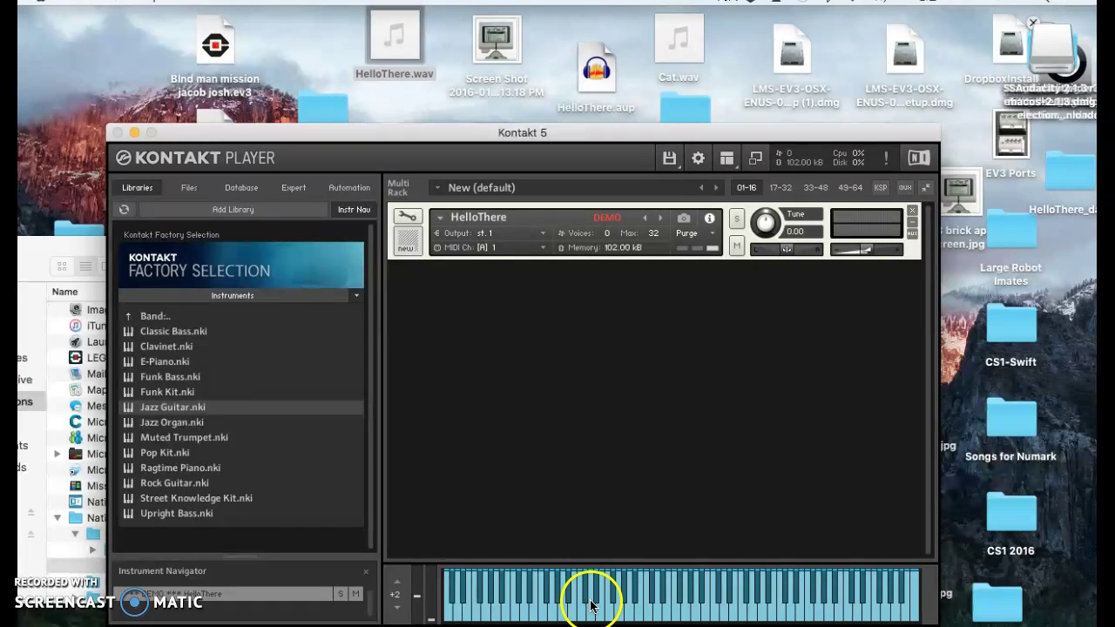
Play HelloThere notes sliding up and down the on-screen keyboard.
{"action": "mouse_move", "coordinate": [590, 605]}
{"action": "left_mouse_down"}
{"action": "mouse_move", "coordinate": [665, 607]}
{"action": "mouse_move", "coordinate": [642, 590]}
{"action": "mouse_move", "coordinate": [687, 601]}
{"action": "left_mouse_up"}
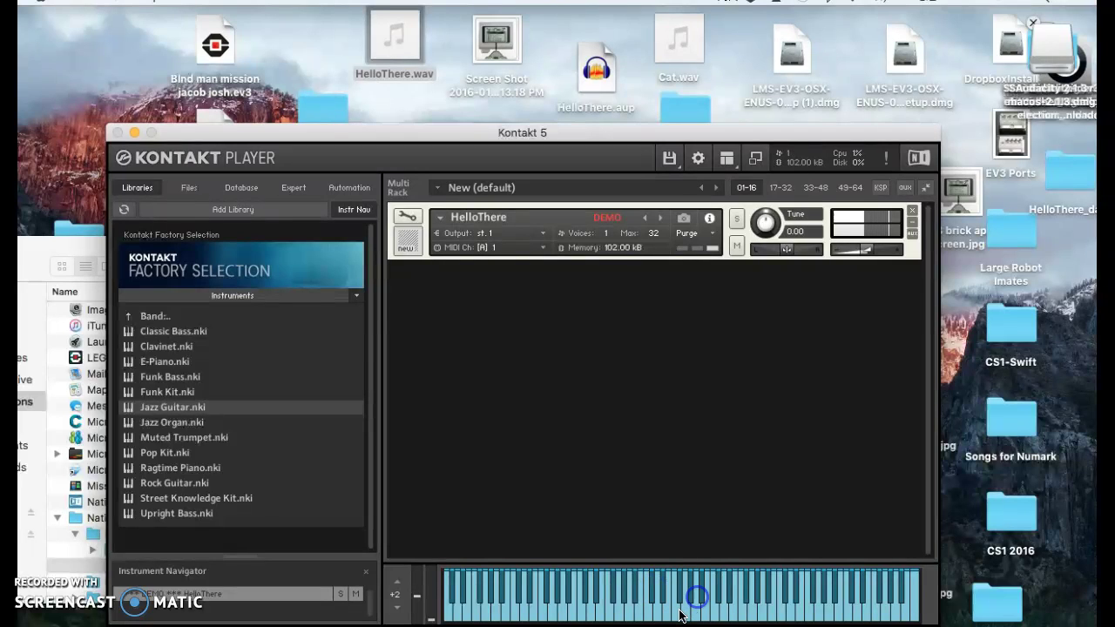
{"action": "left_click_drag", "start_coordinate": [704, 613], "coordinate": [685, 612]}
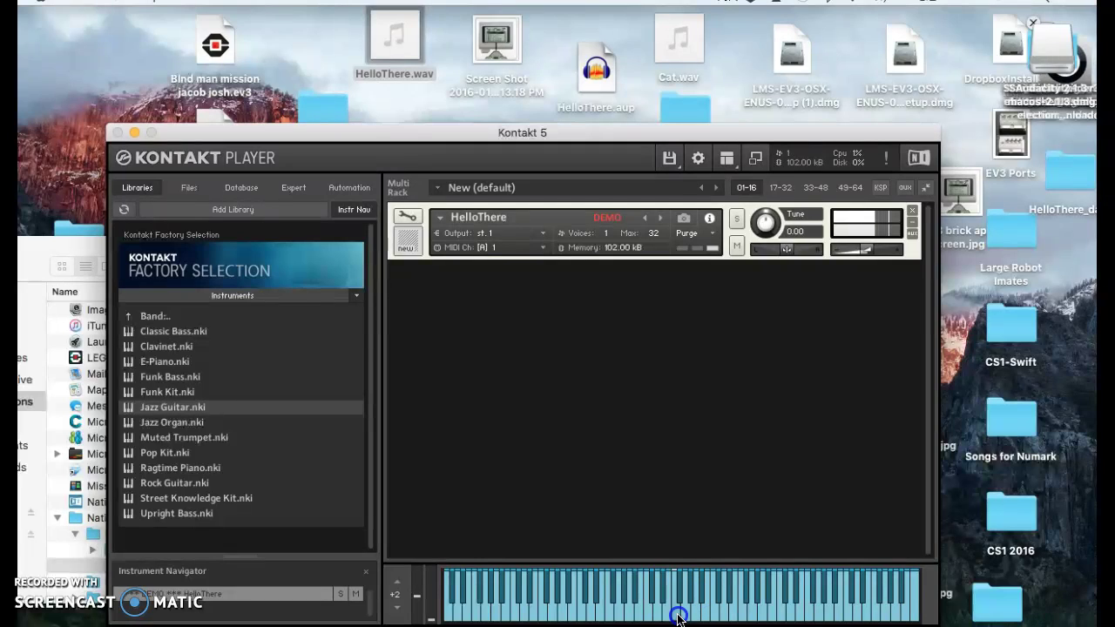
{"action": "left_click_drag", "start_coordinate": [702, 603], "coordinate": [700, 607]}
{"action": "left_click_drag", "start_coordinate": [697, 603], "coordinate": [684, 616]}
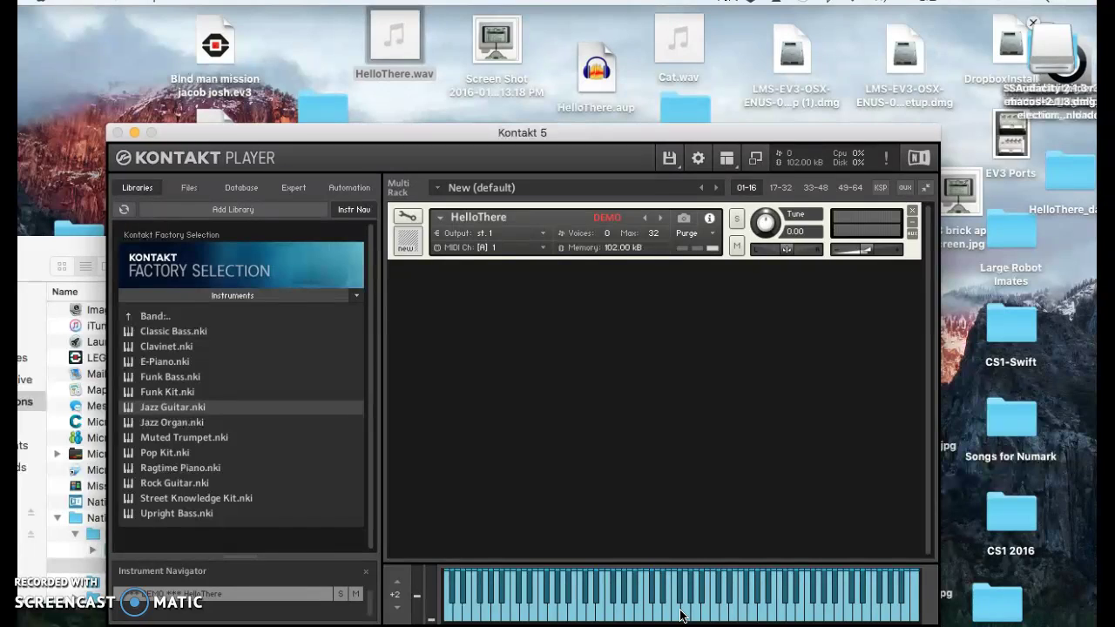
{"action": "left_click", "coordinate": [682, 615]}
{"action": "left_click", "coordinate": [715, 616]}
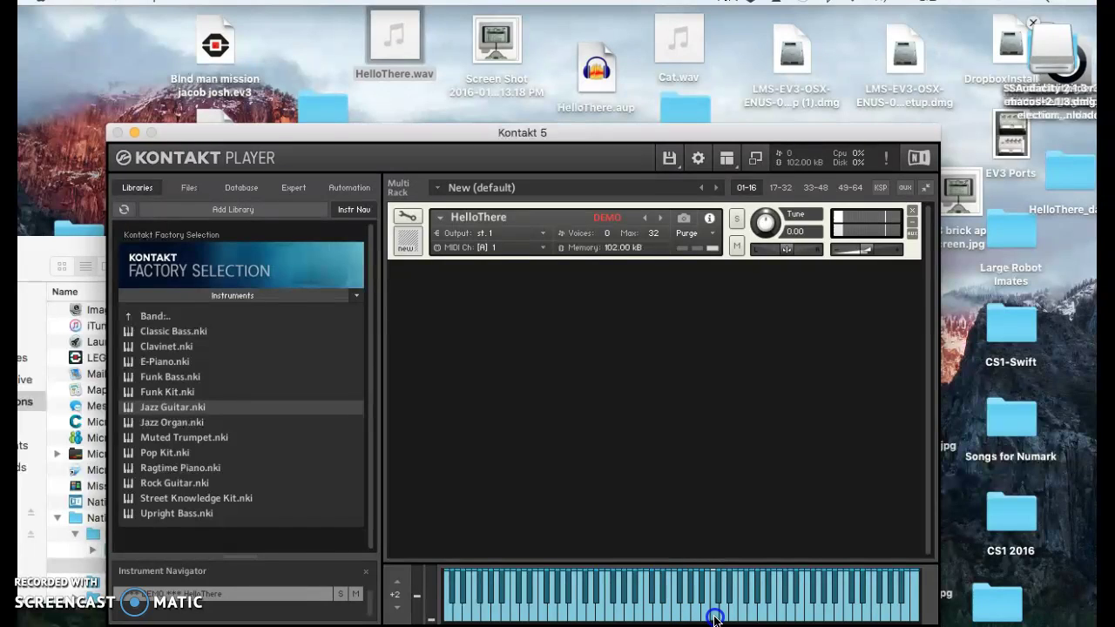
{"action": "left_click", "coordinate": [685, 607]}
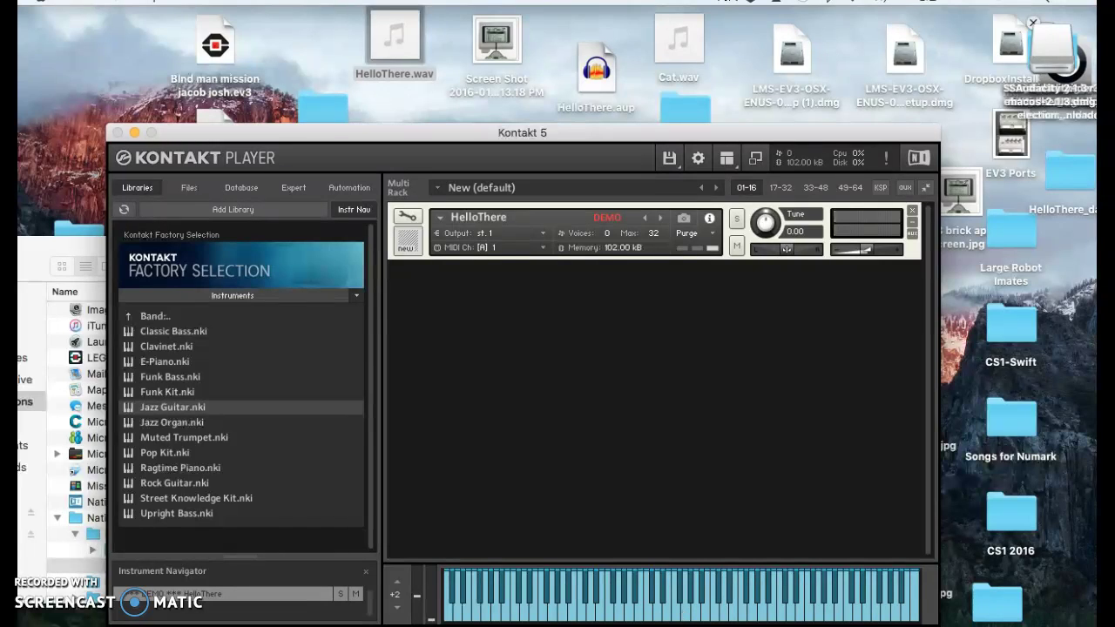
{"action": "mouse_move", "coordinate": [546, 620]}
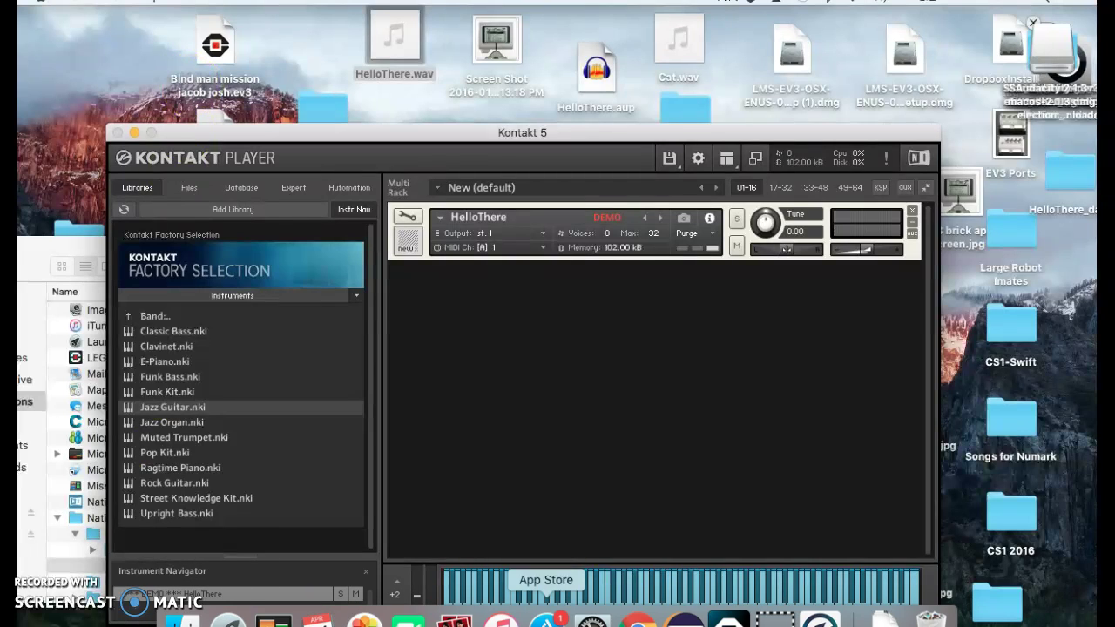
{"action": "left_click", "coordinate": [601, 473]}
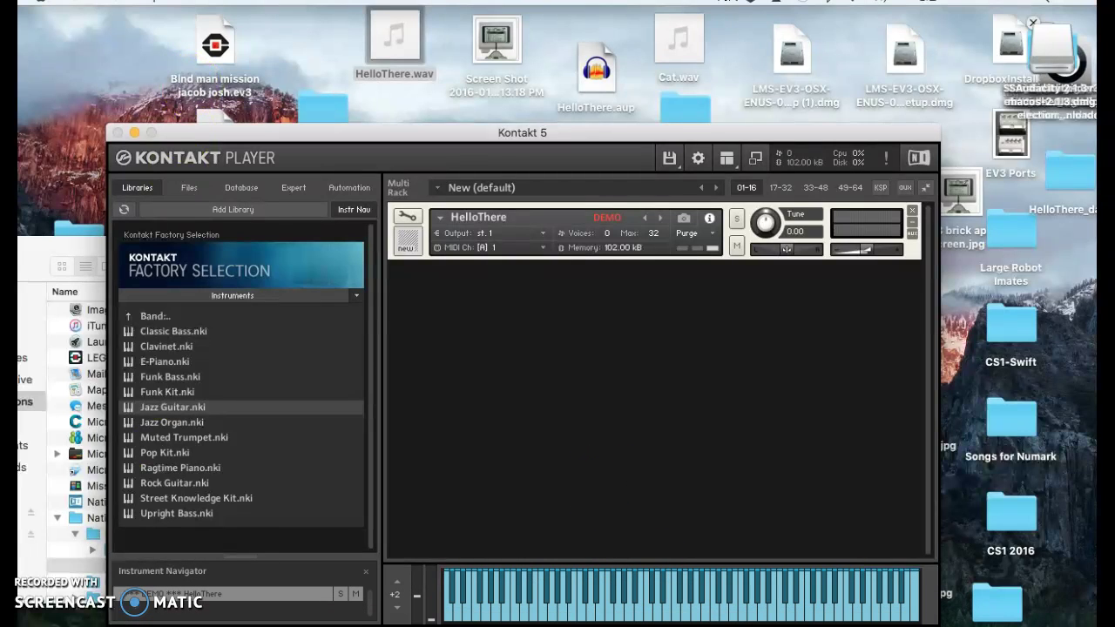